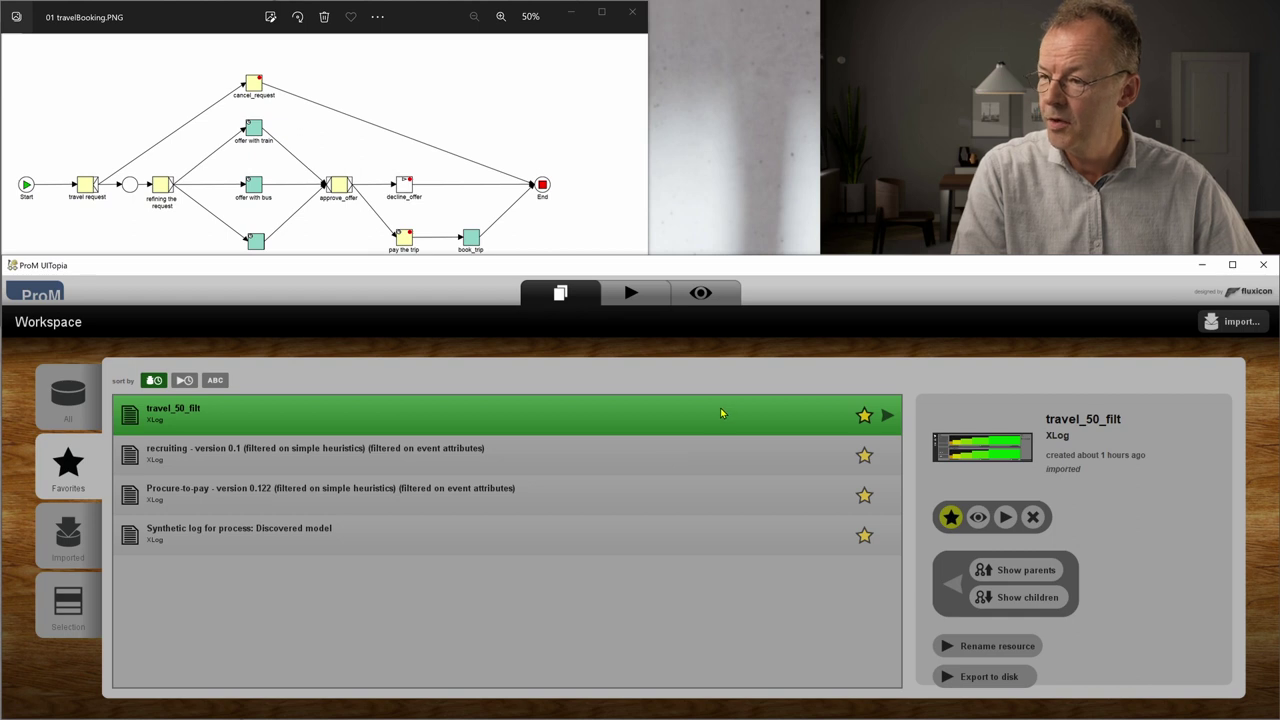
# - Run Mine for a Fuzzy Model on travel_50_filt, keeping the default metrics
pyautogui.click(1005, 516)
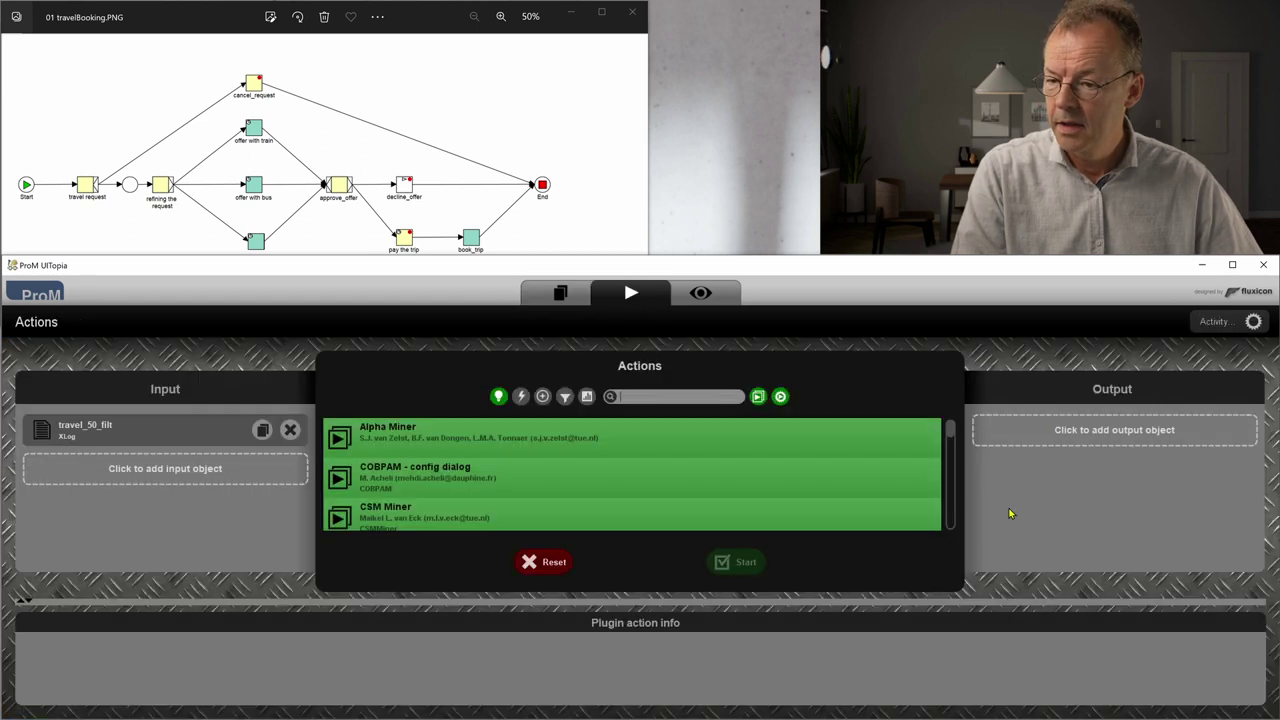
pyautogui.click(648, 397)
pyautogui.write('fuu')
pyautogui.press('BackSpace')
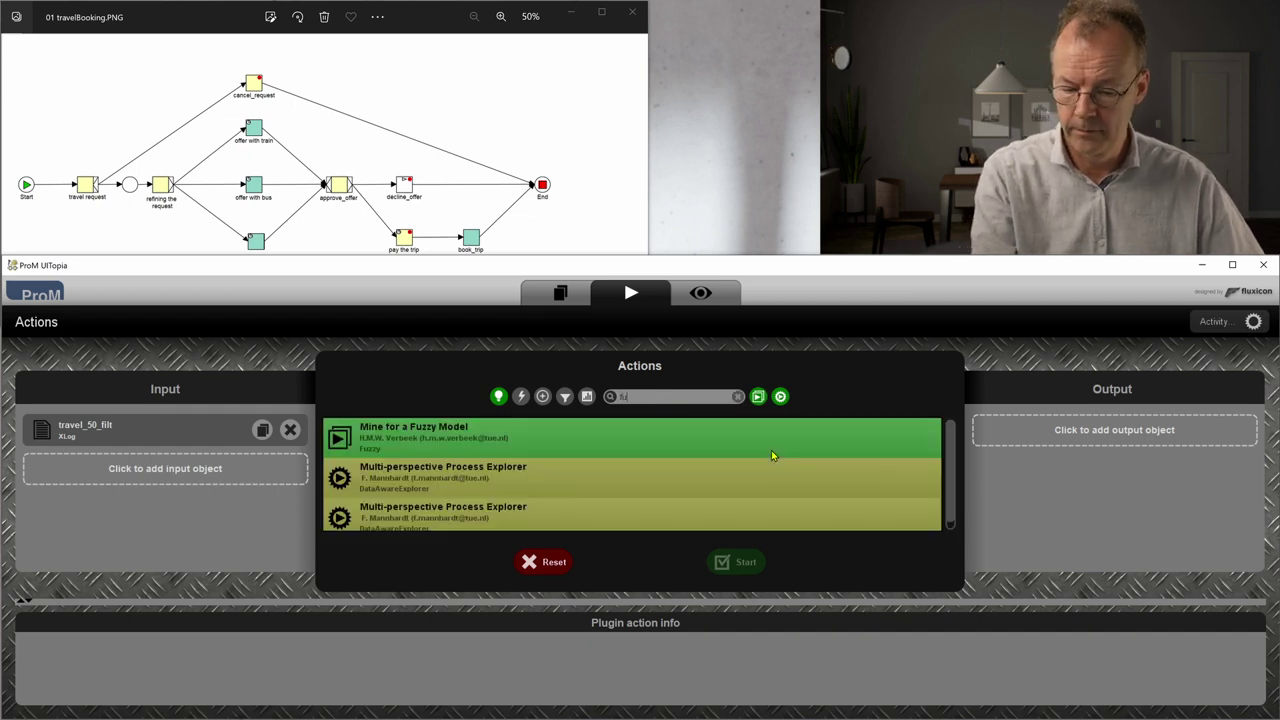
pyautogui.write('zz')
pyautogui.click(505, 450)
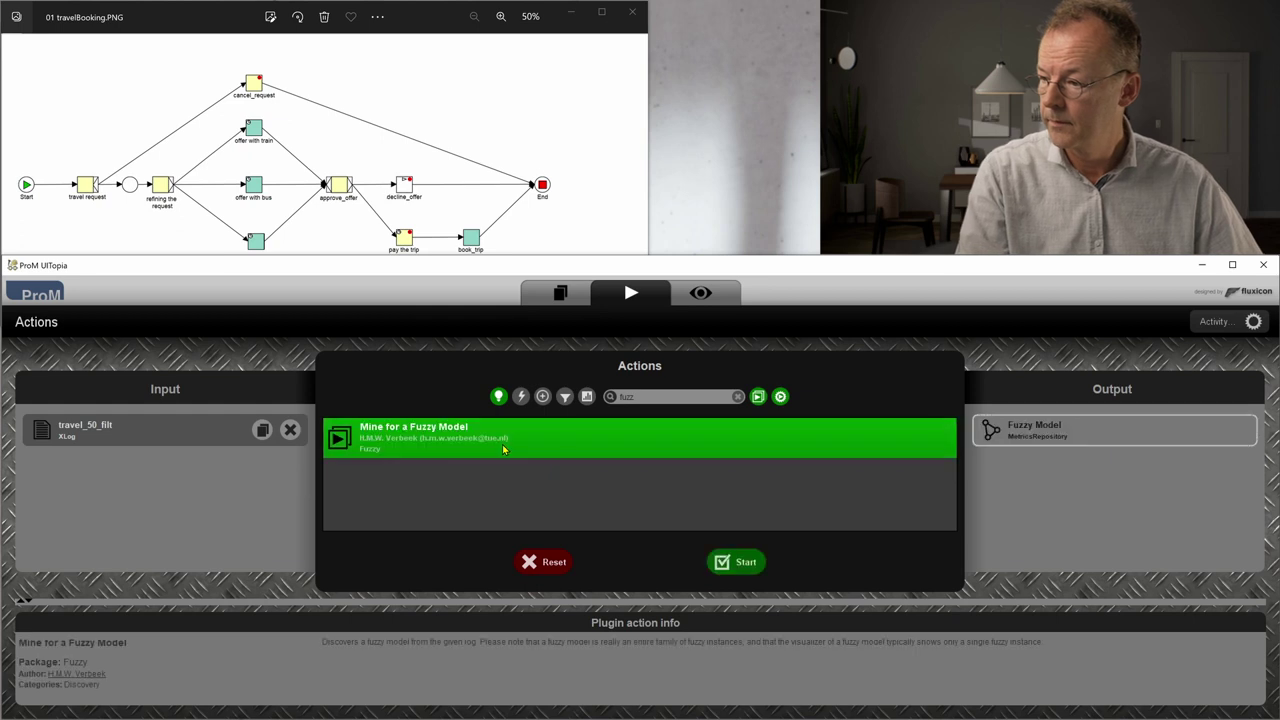
pyautogui.click(752, 566)
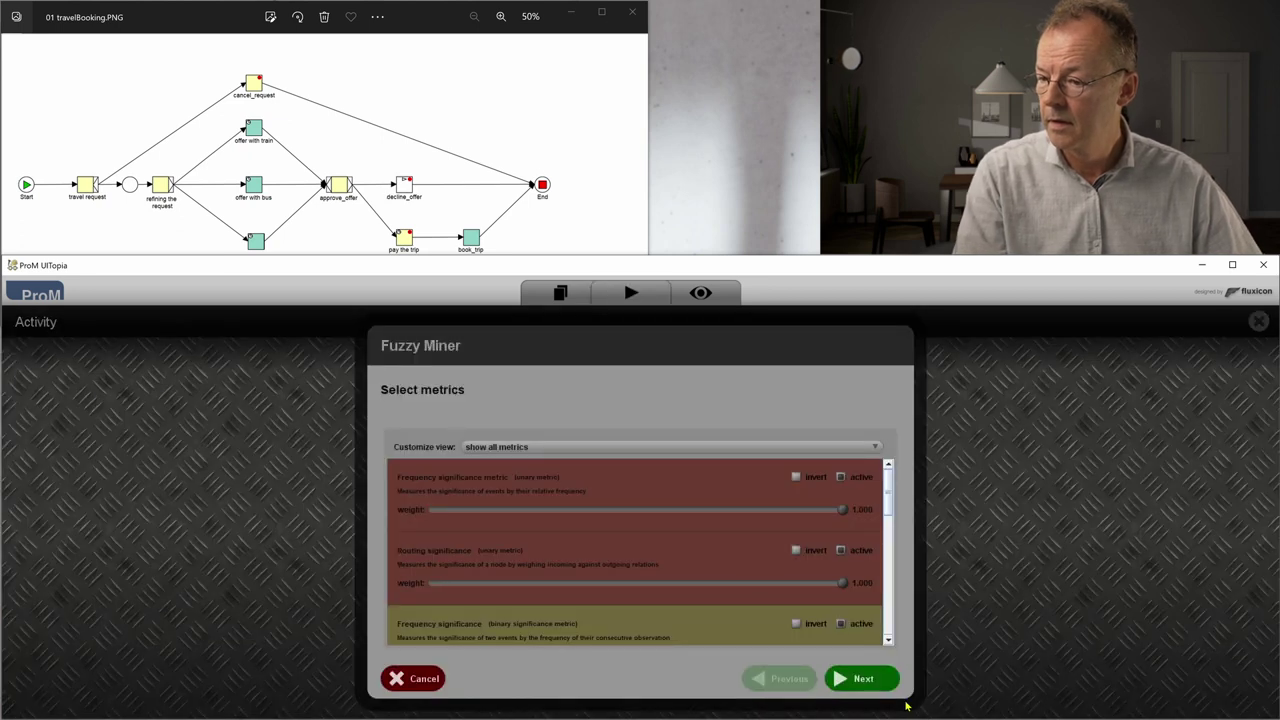
pyautogui.click(884, 682)
pyautogui.click(864, 679)
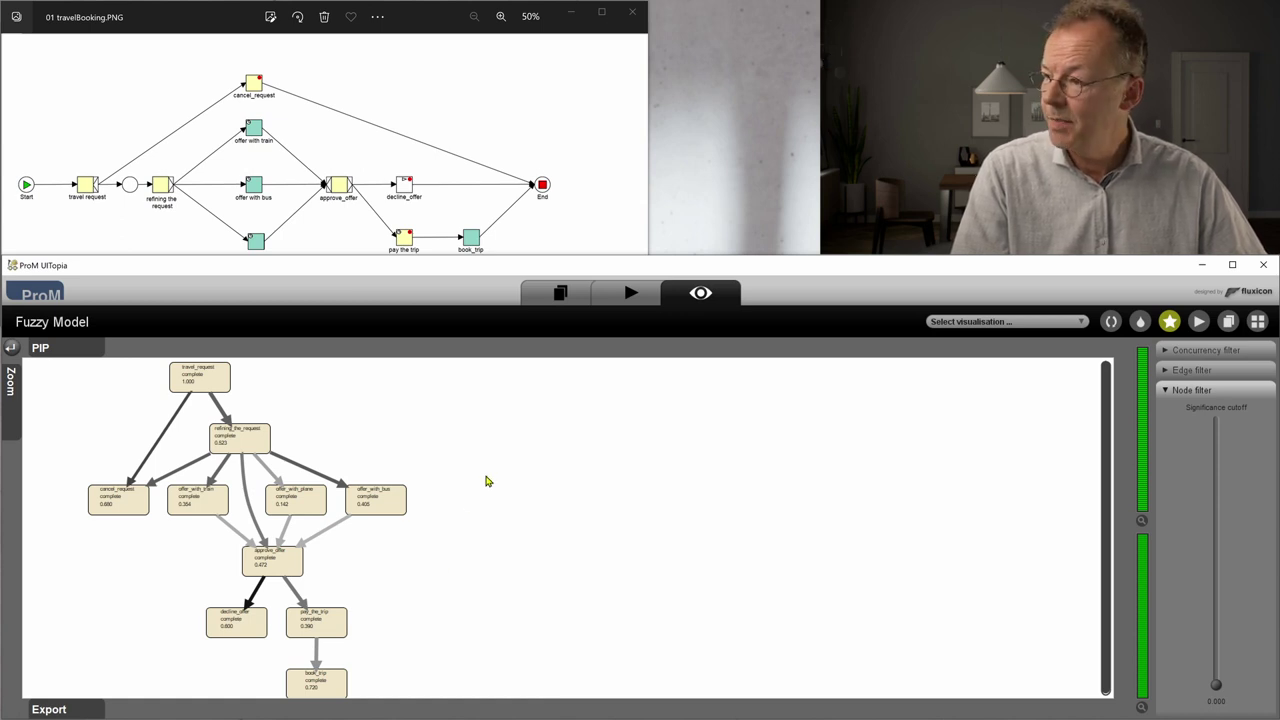
# - Switch the reference viewer to 02 recruitingTopLevel.PNG and return to the ProM workspace
pyautogui.click(541, 220)
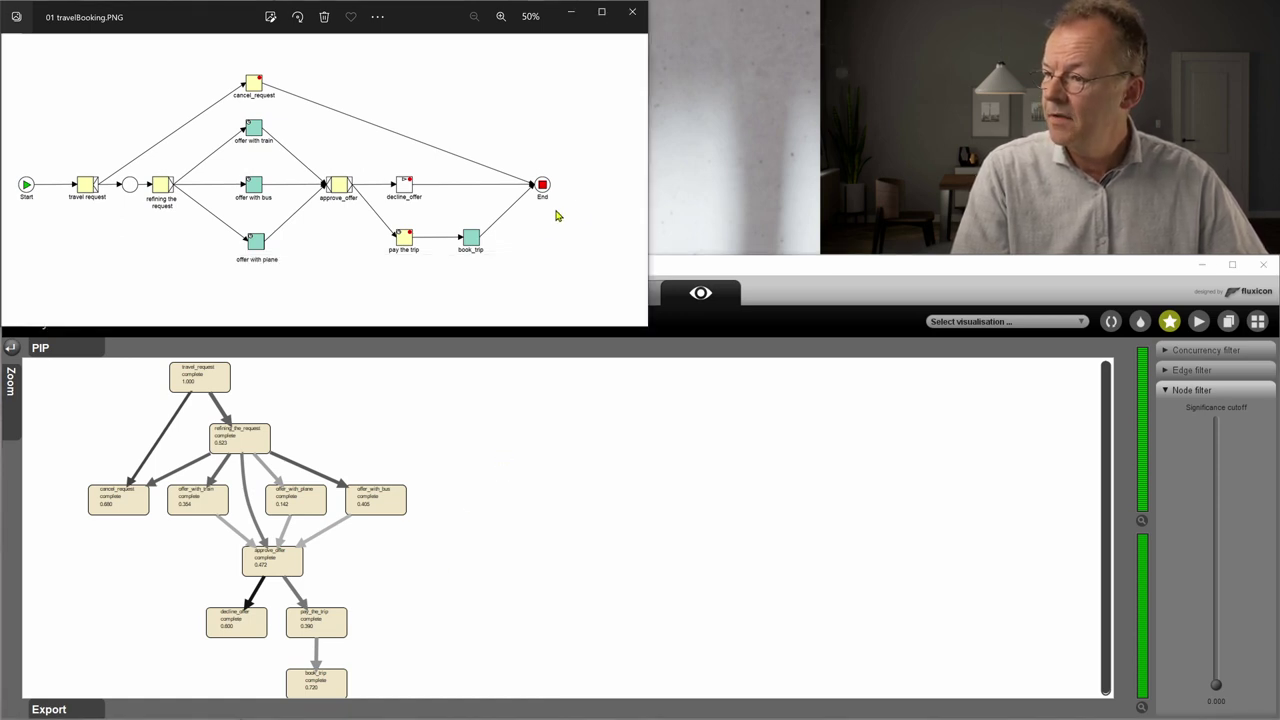
pyautogui.click(629, 182)
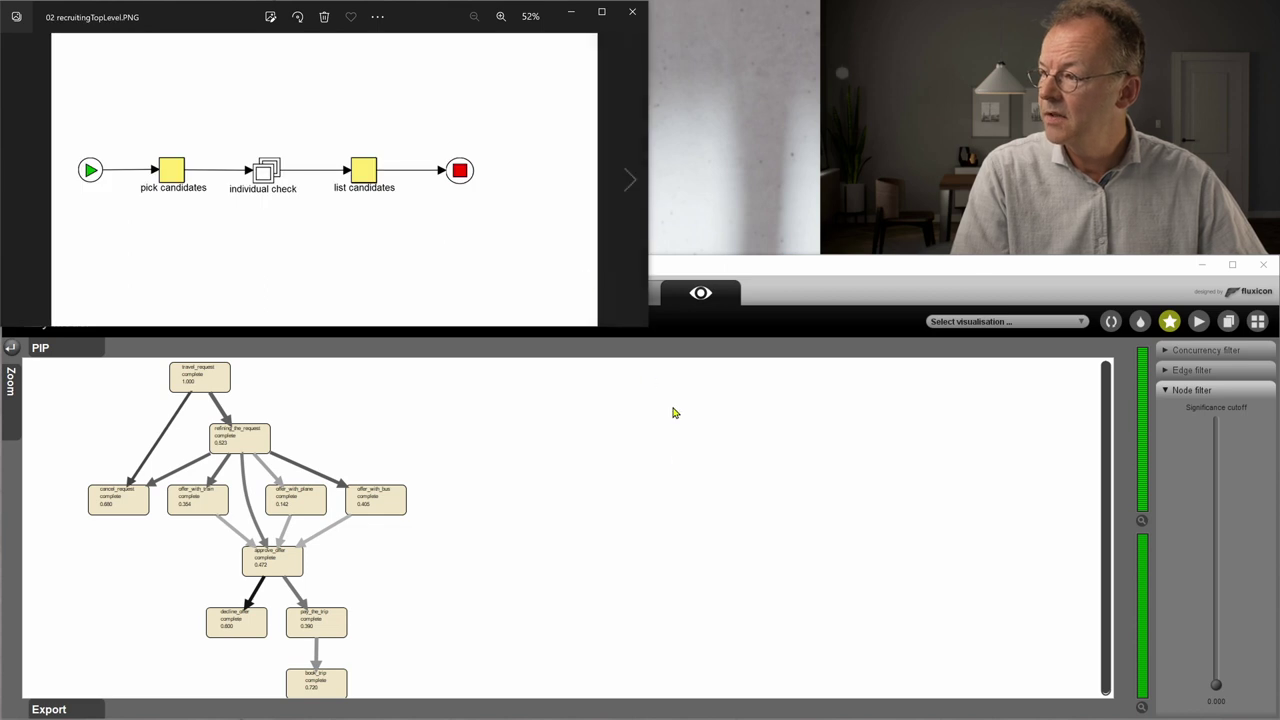
pyautogui.click(714, 402)
pyautogui.click(557, 296)
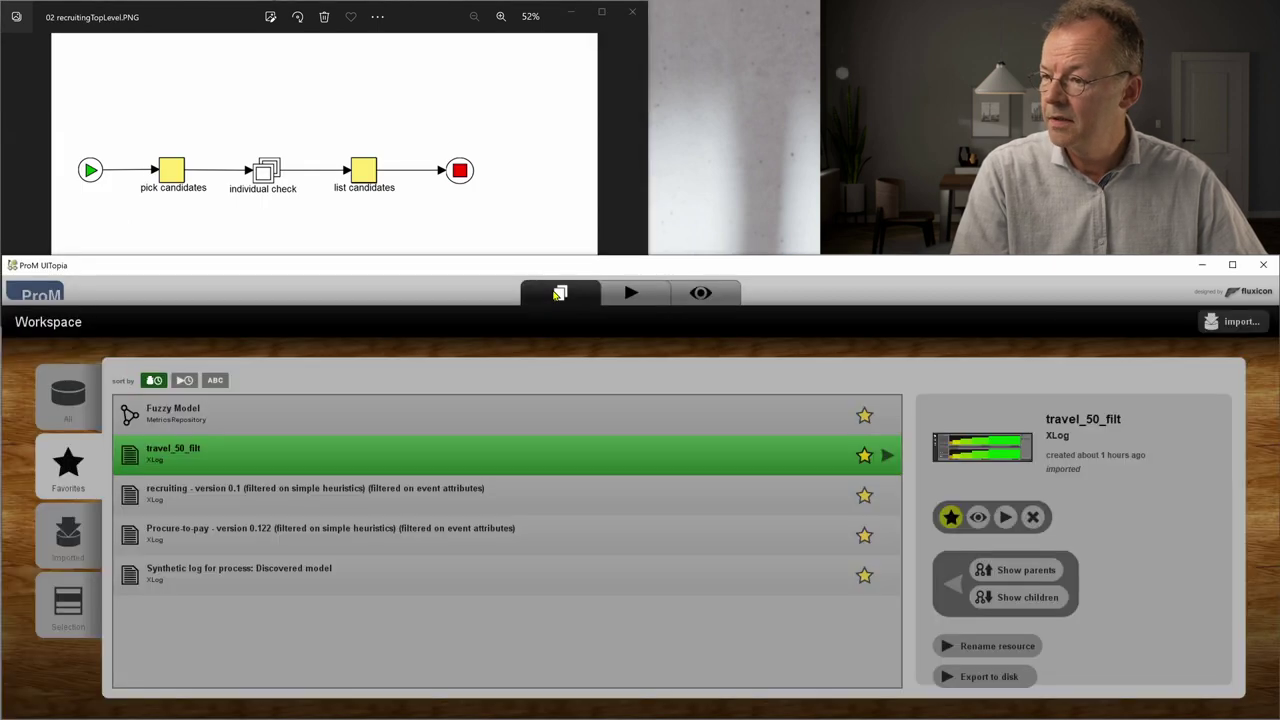
# - Mine a Fuzzy Model from the recruiting log with default metric settings
pyautogui.click(356, 500)
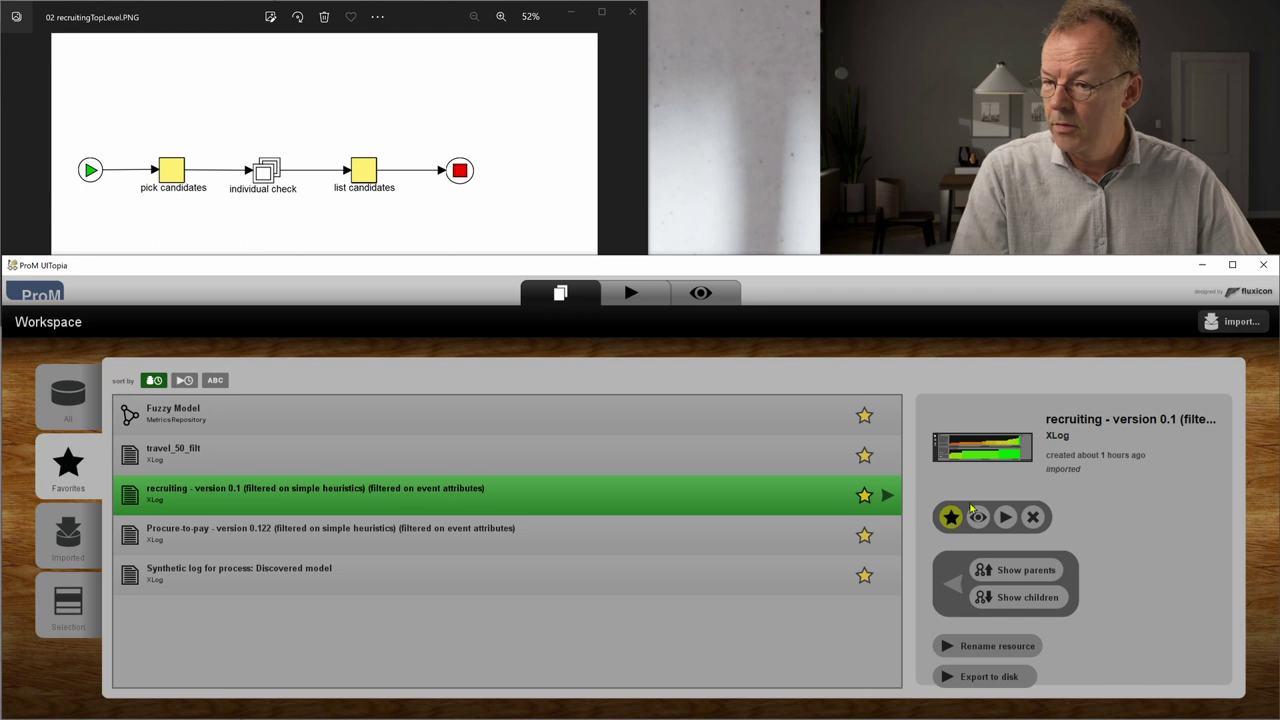
pyautogui.click(1007, 517)
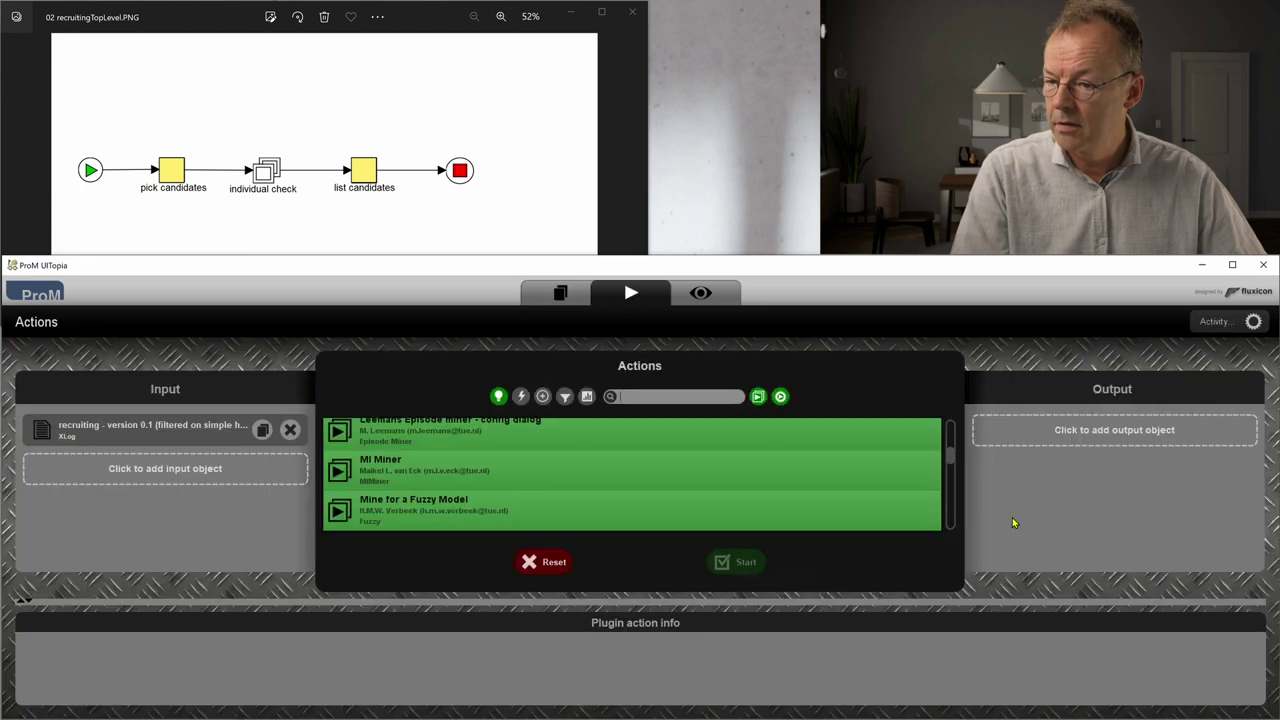
pyautogui.click(643, 397)
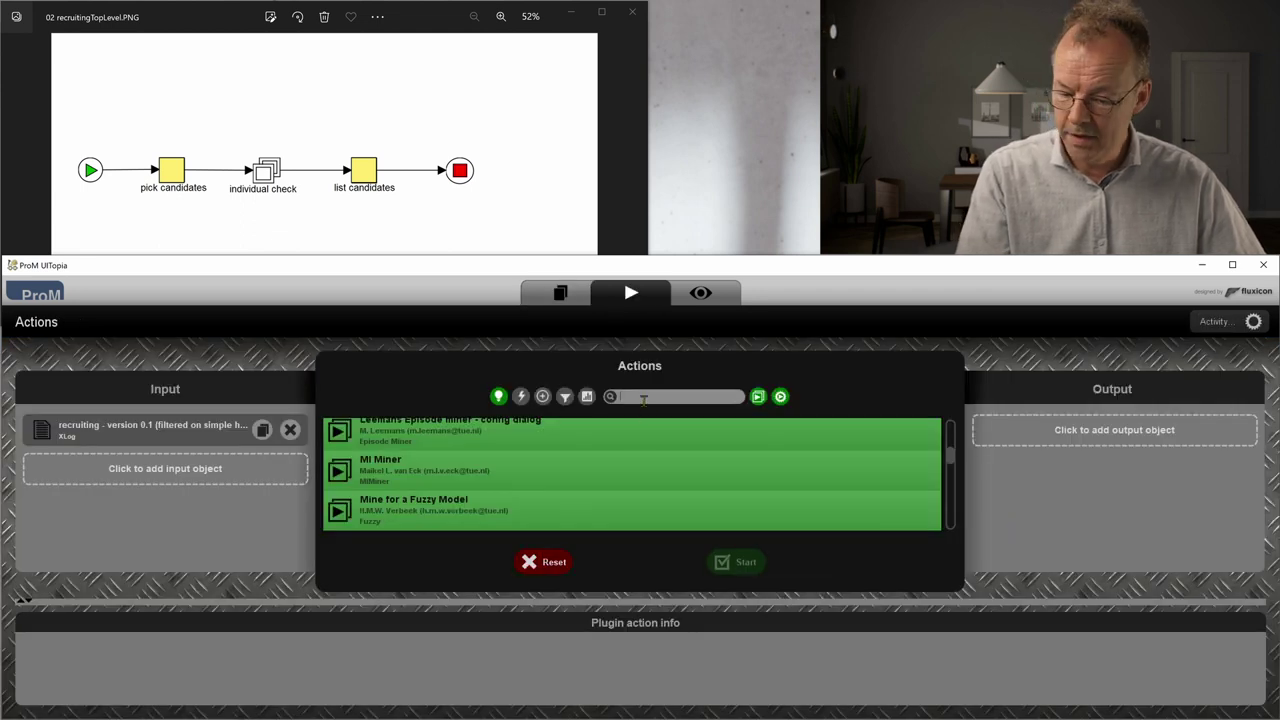
pyautogui.write('hfuz')
pyautogui.click(641, 450)
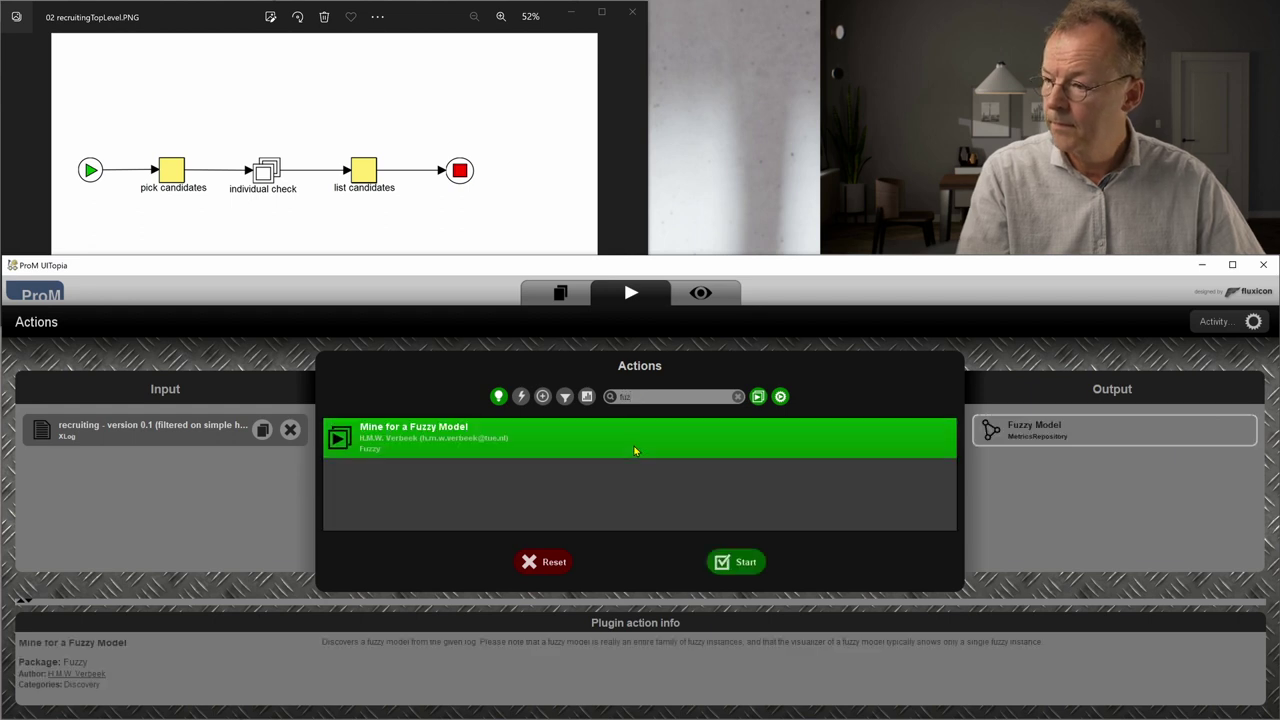
pyautogui.click(749, 570)
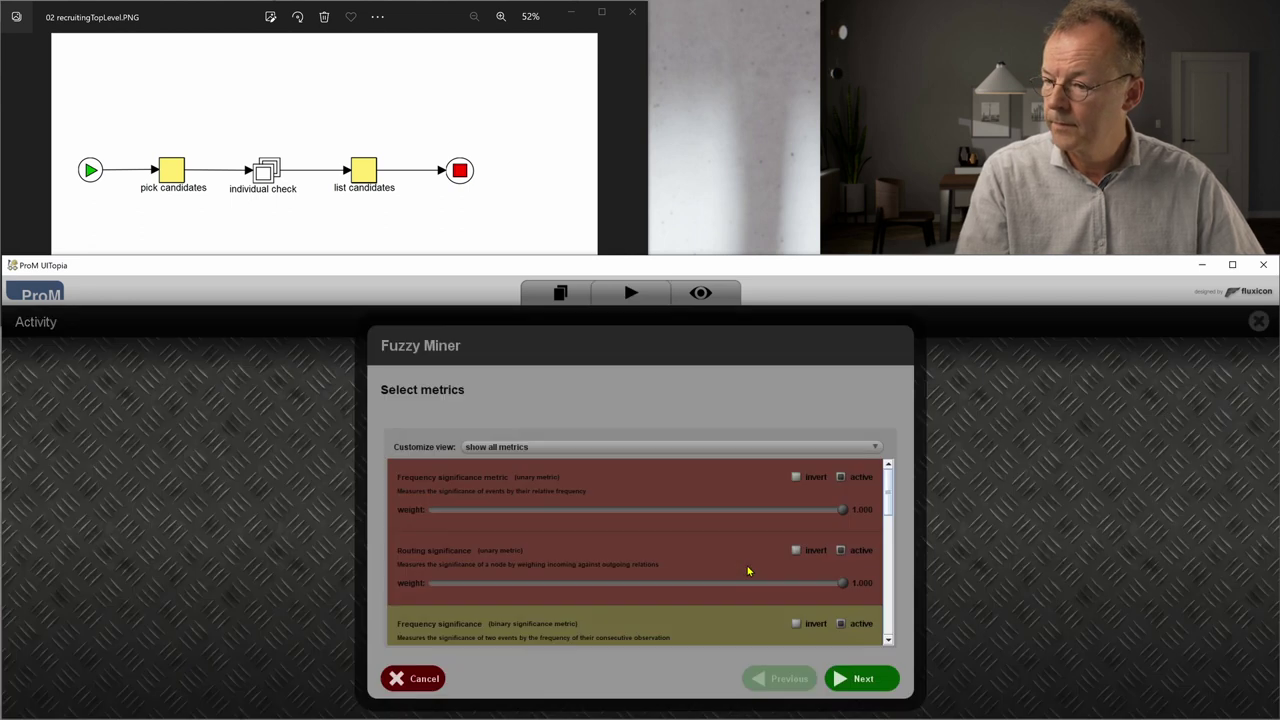
pyautogui.click(861, 679)
pyautogui.click(861, 679)
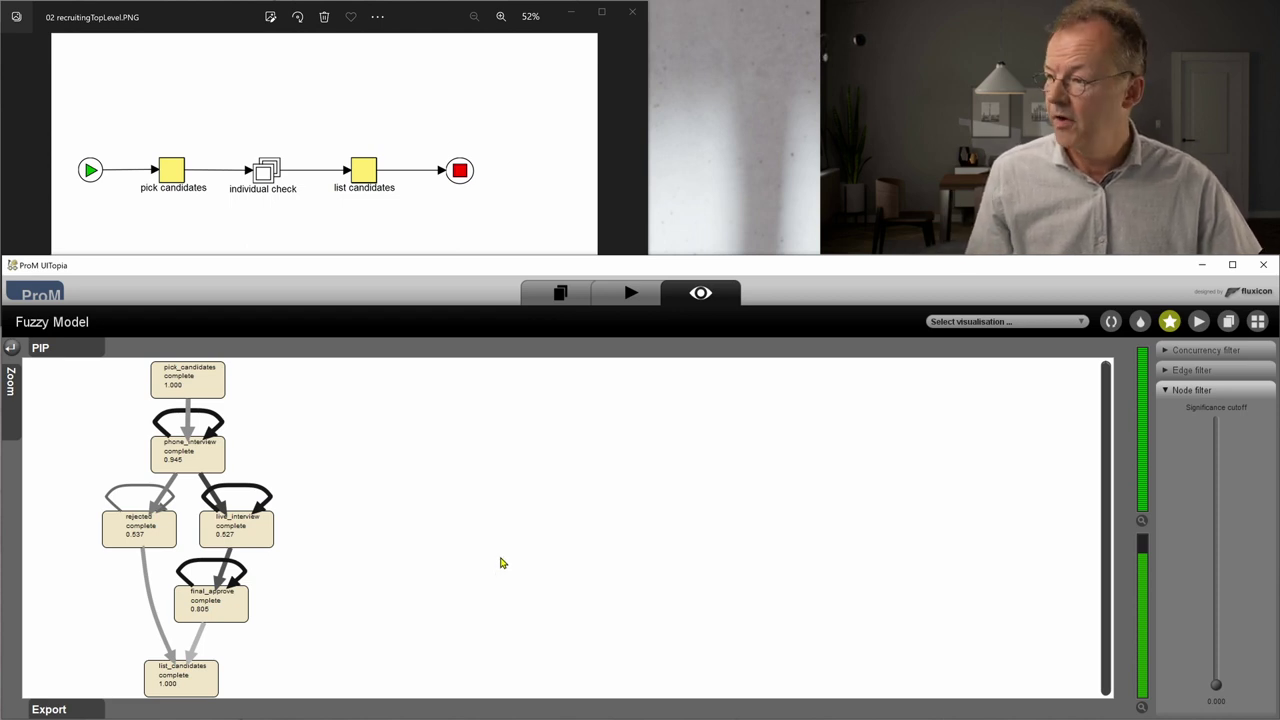
# - Advance the reference viewer to the procure-to-pay diagram and return to the ProM workspace
pyautogui.click(525, 167)
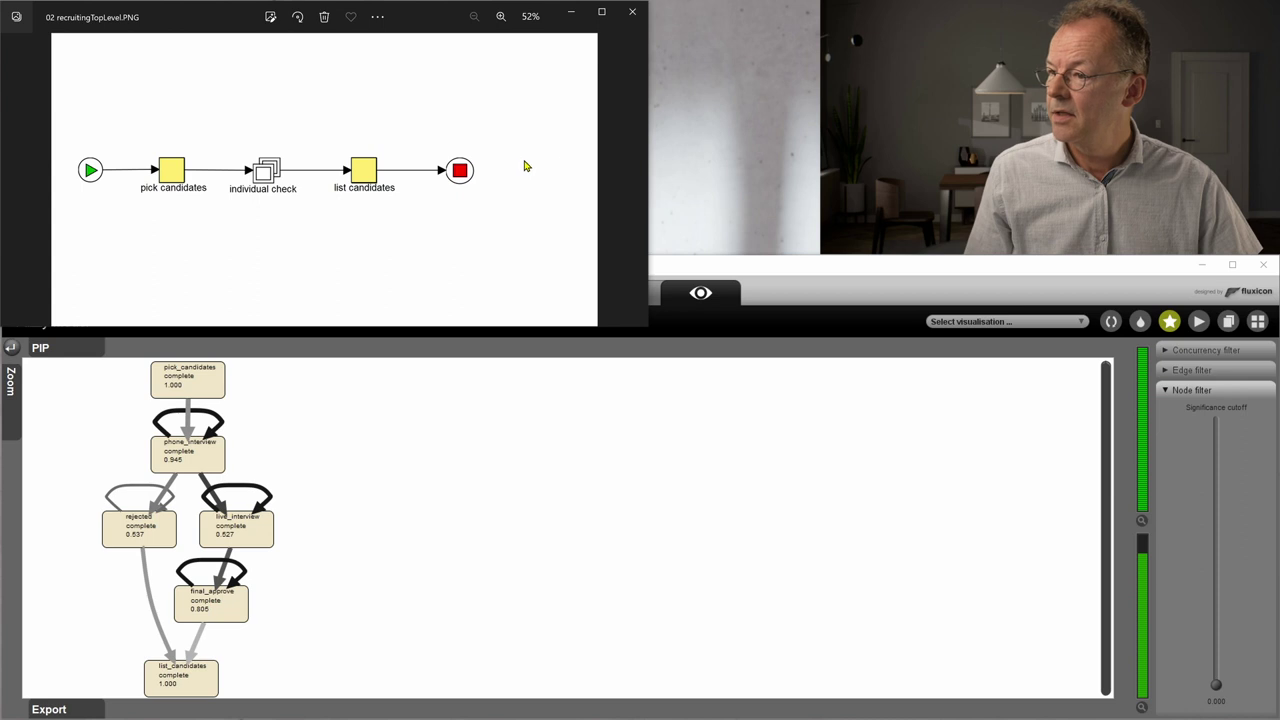
pyautogui.click(626, 178)
pyautogui.click(629, 181)
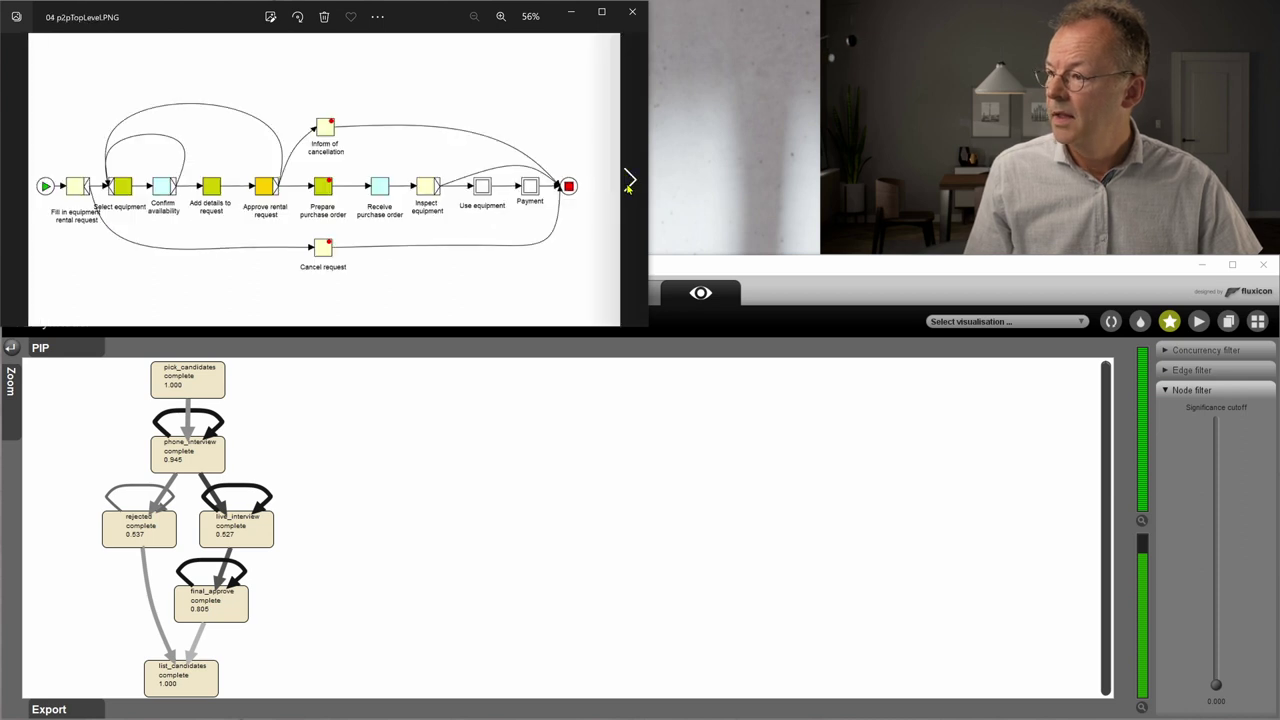
pyautogui.click(751, 426)
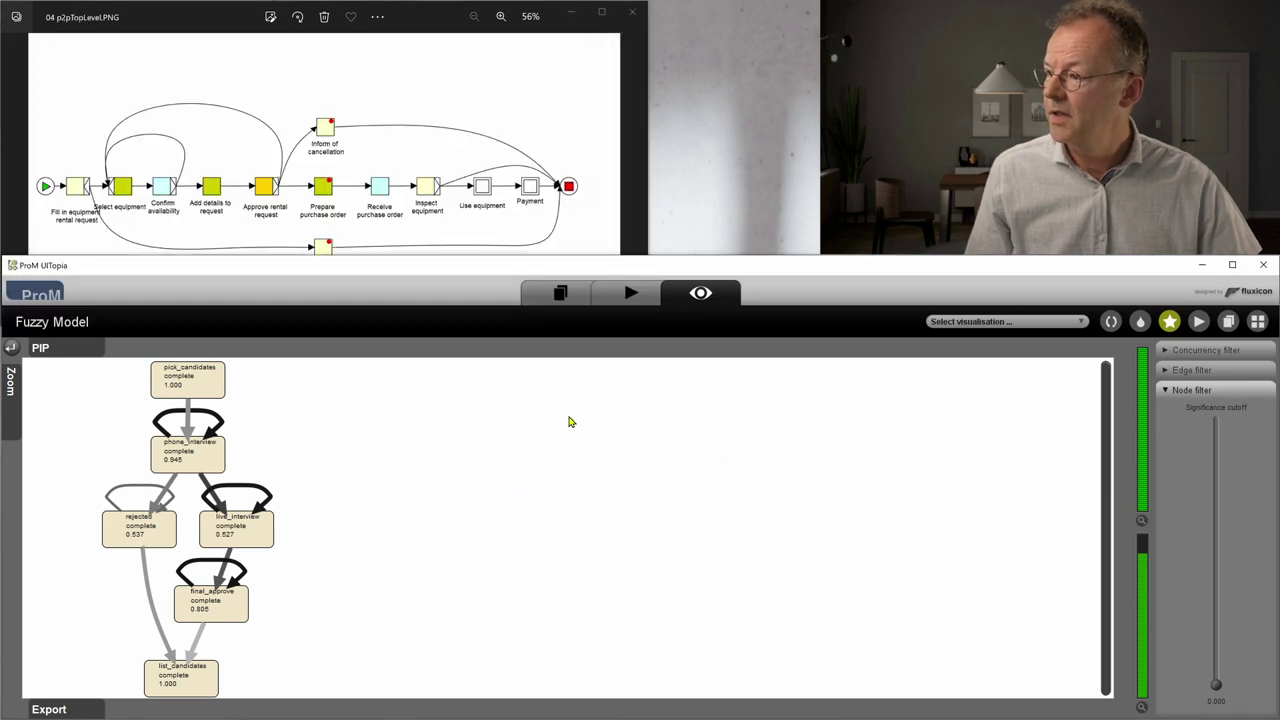
pyautogui.click(558, 294)
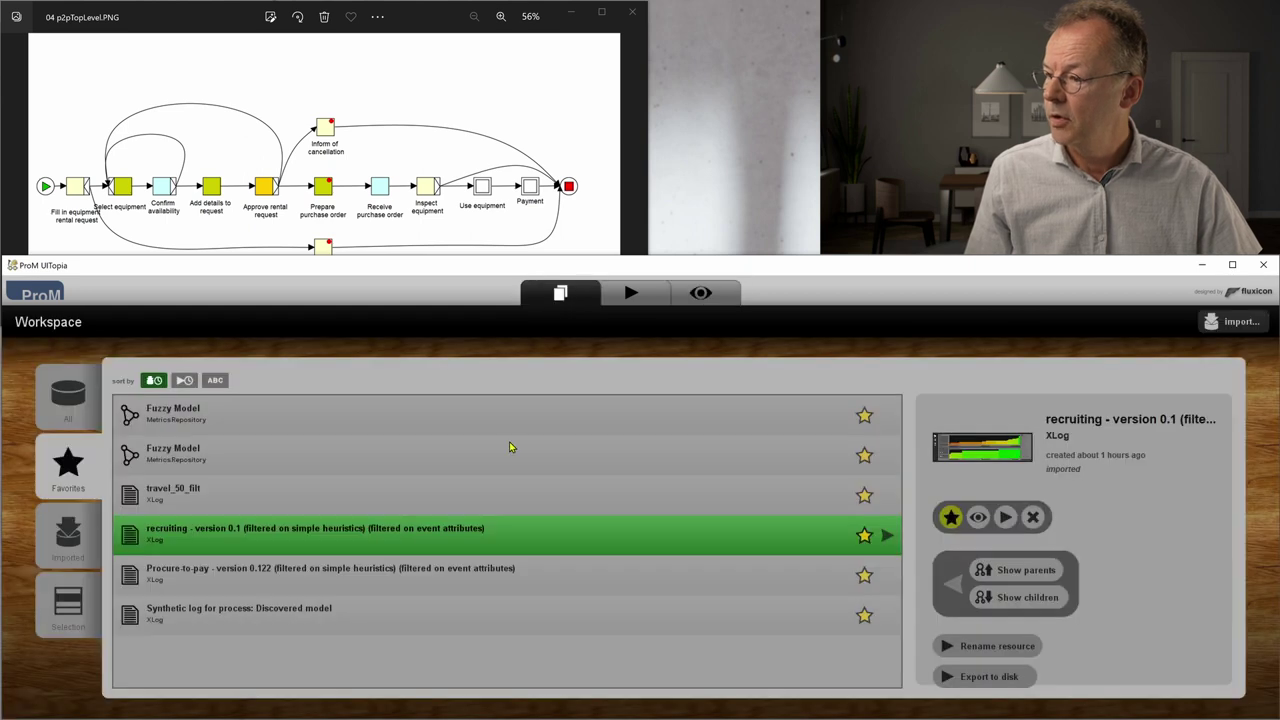
# - Mine a Fuzzy Model from the Procure-to-pay log with default settings
pyautogui.click(487, 574)
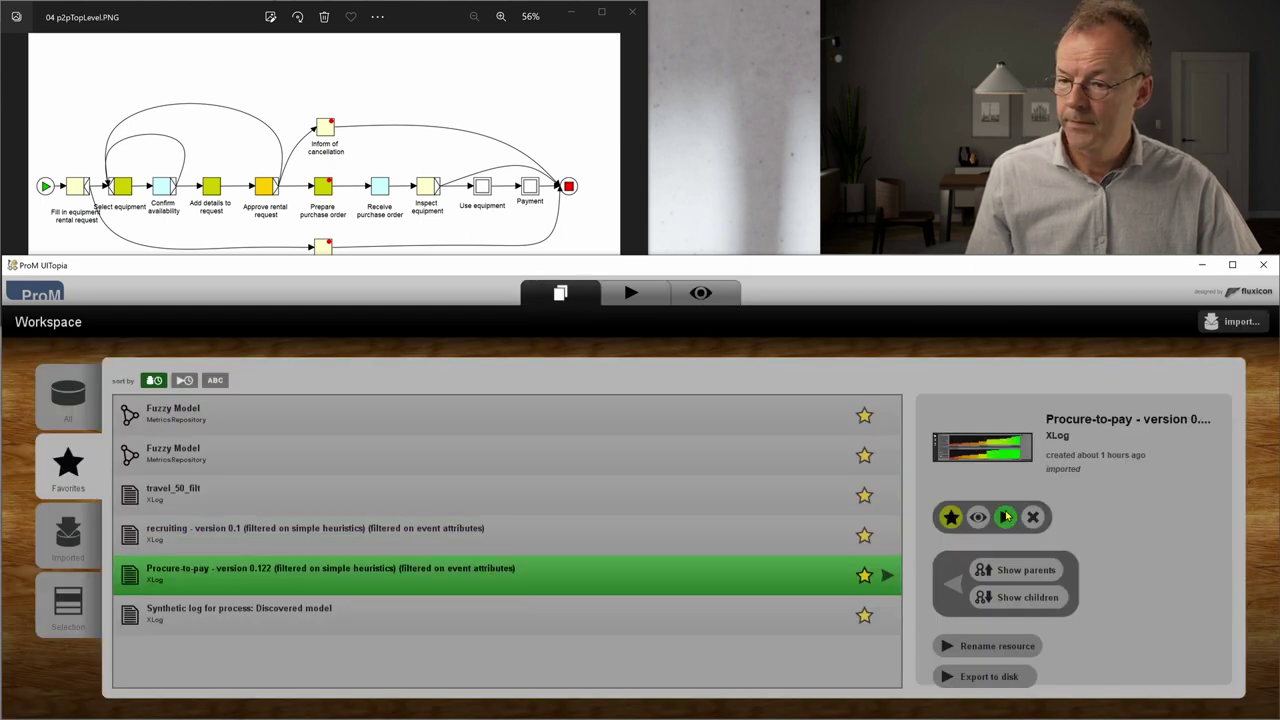
pyautogui.click(1006, 518)
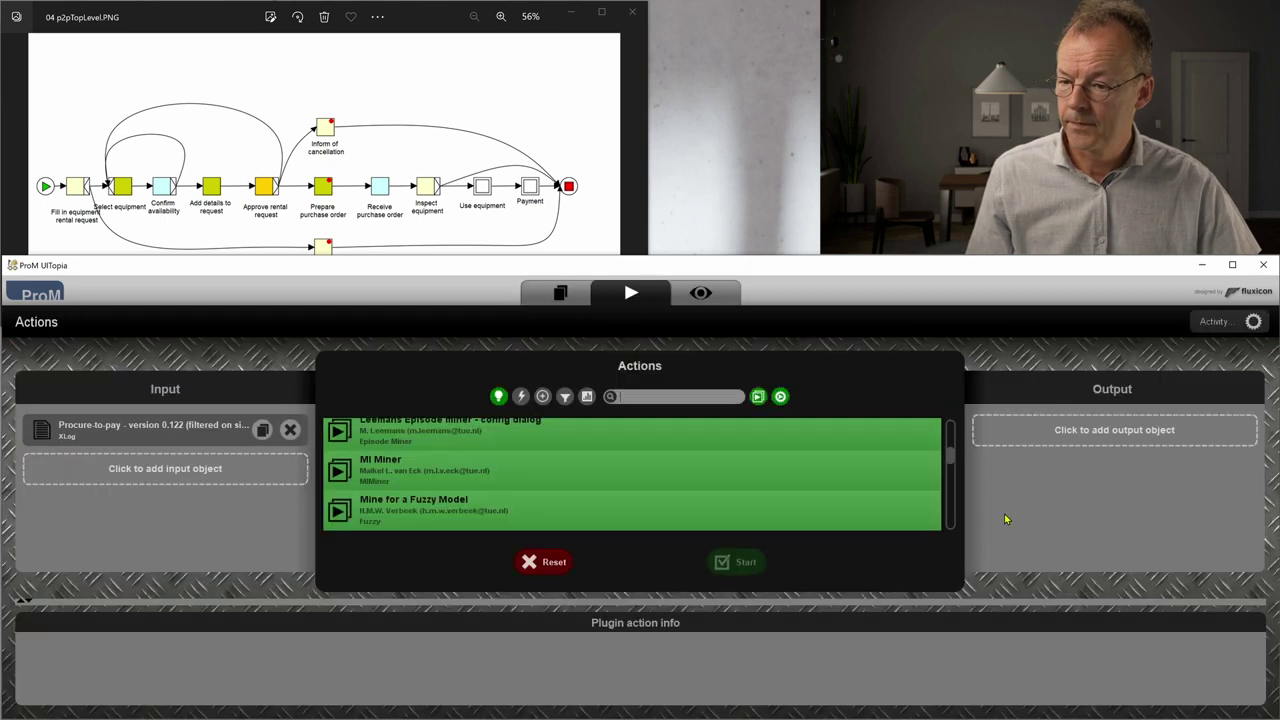
pyautogui.click(657, 395)
pyautogui.write('fuz')
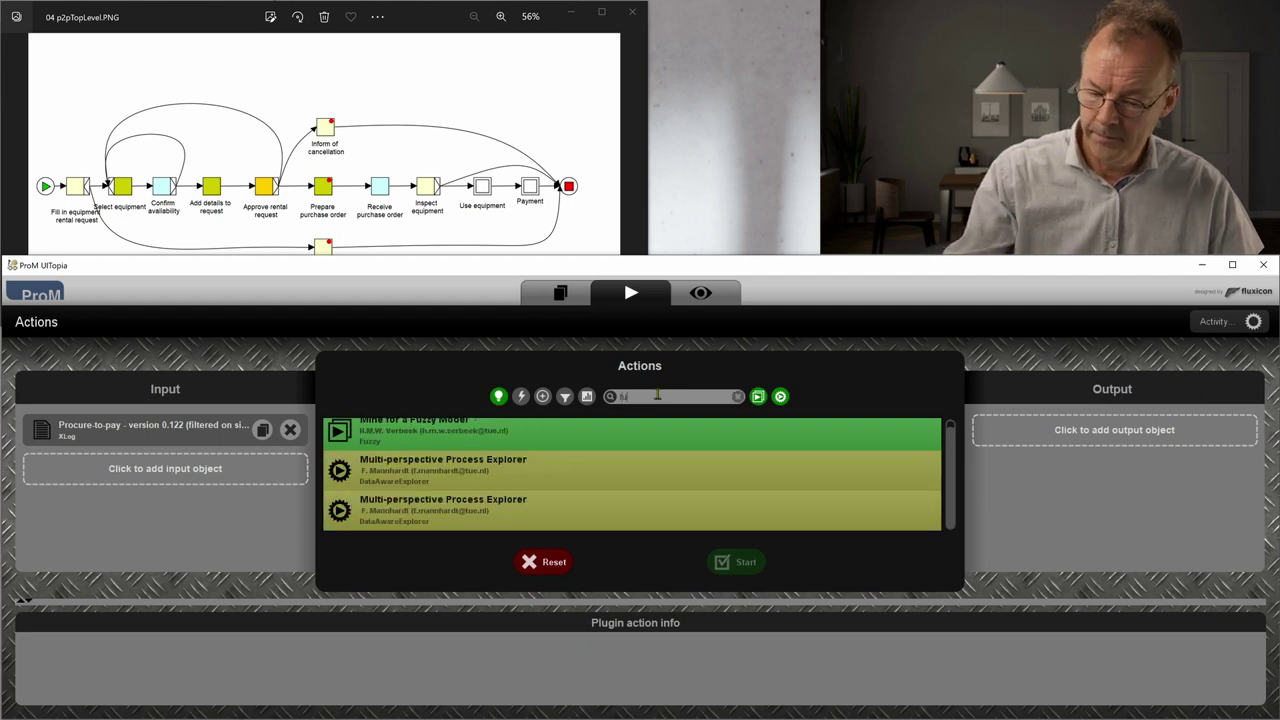
pyautogui.click(568, 432)
pyautogui.click(733, 563)
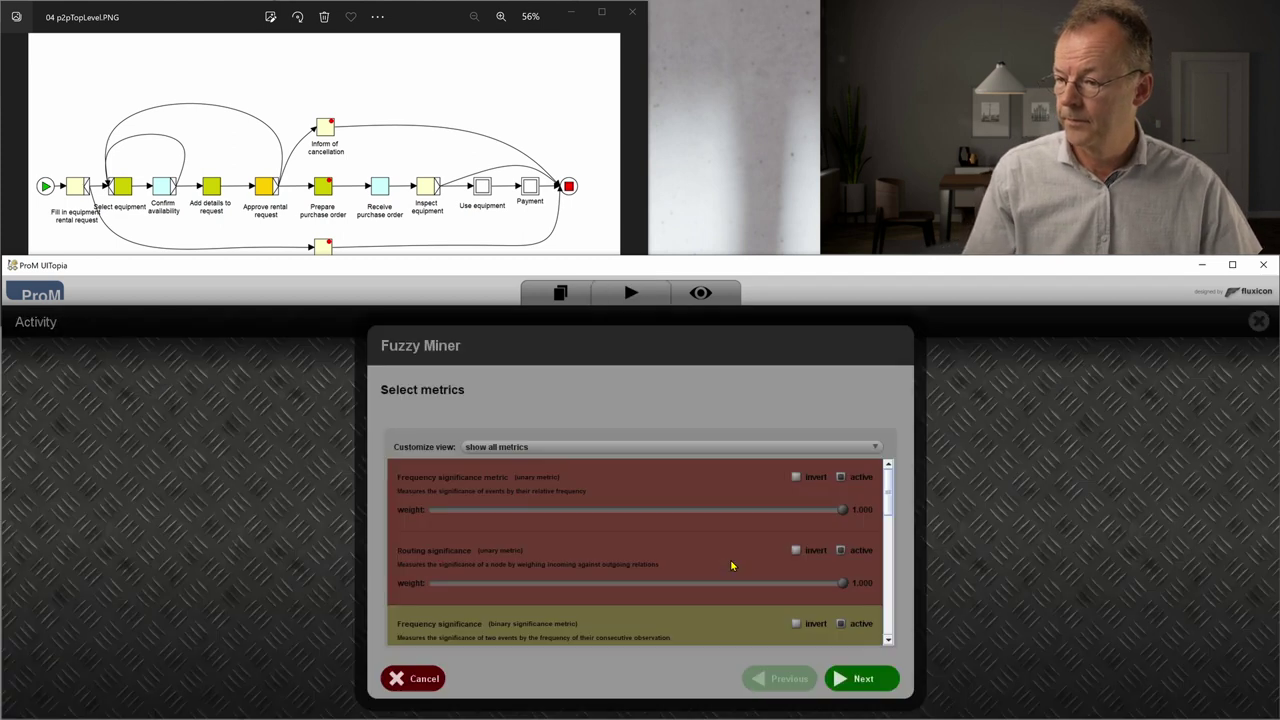
pyautogui.click(852, 677)
pyautogui.click(852, 677)
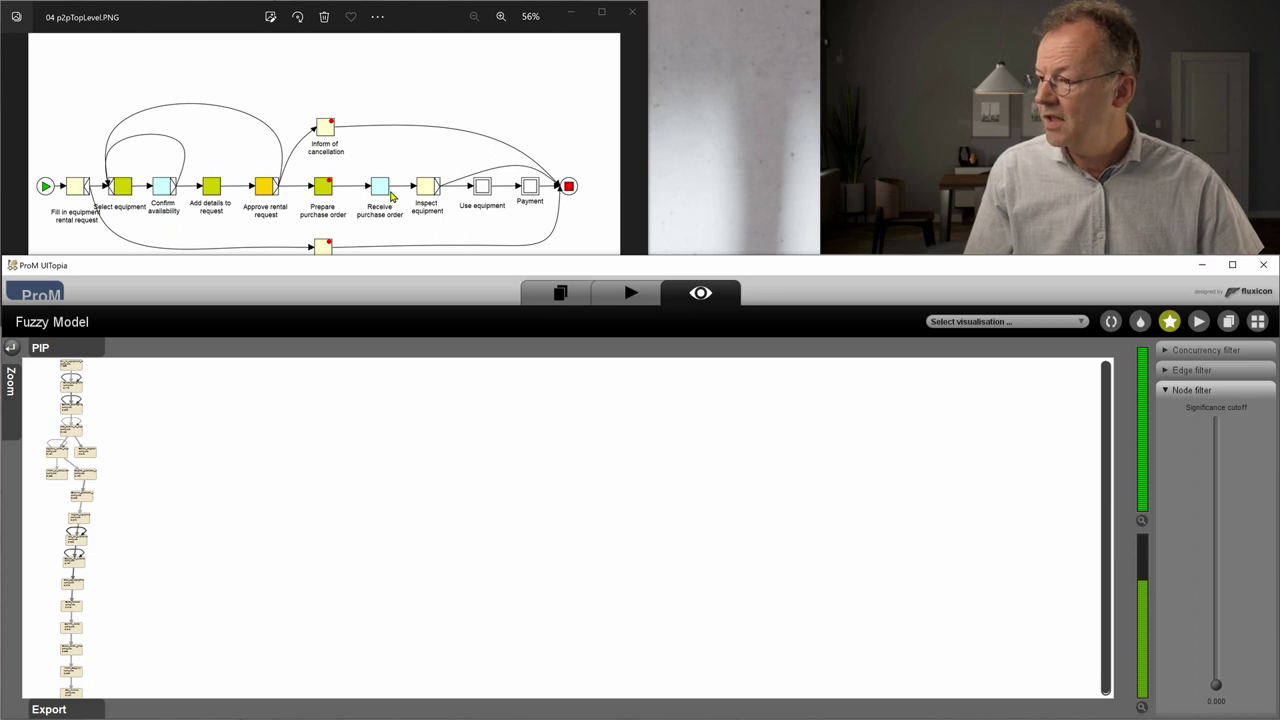
# - Page the reference viewer through the use-equipment and payment diagrams for comparison
pyautogui.click(420, 195)
pyautogui.click(630, 178)
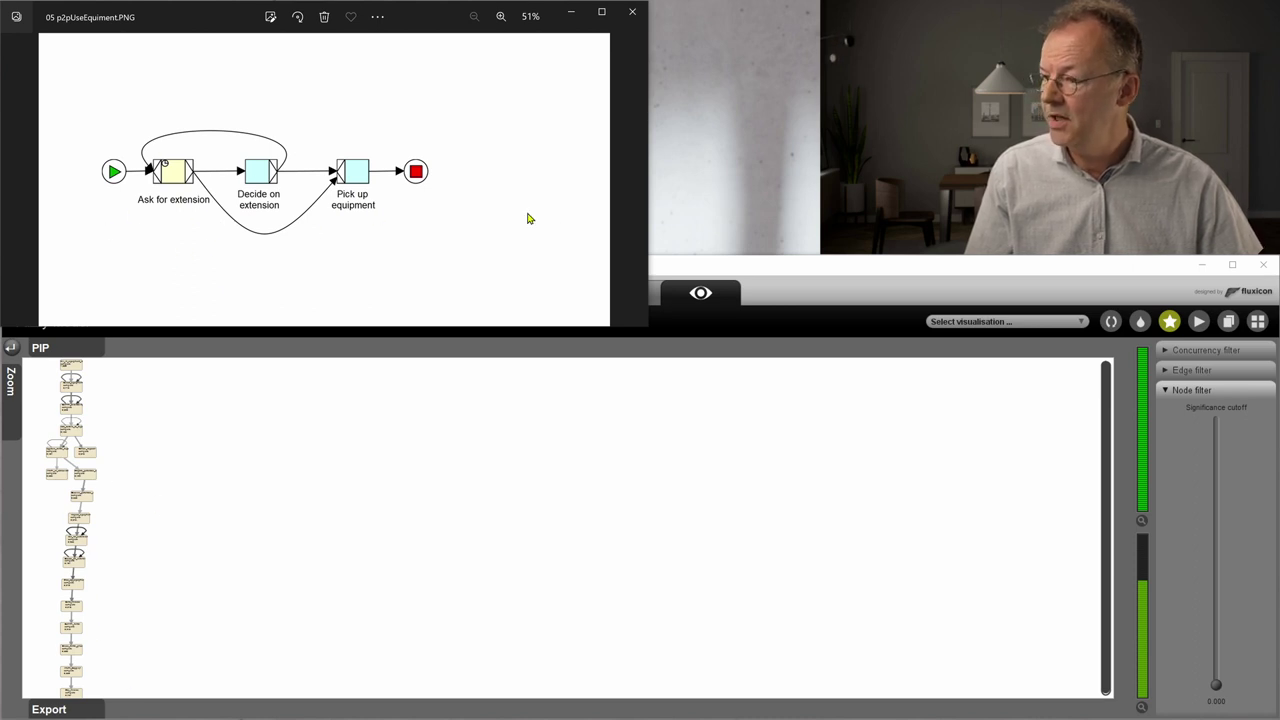
pyautogui.click(630, 180)
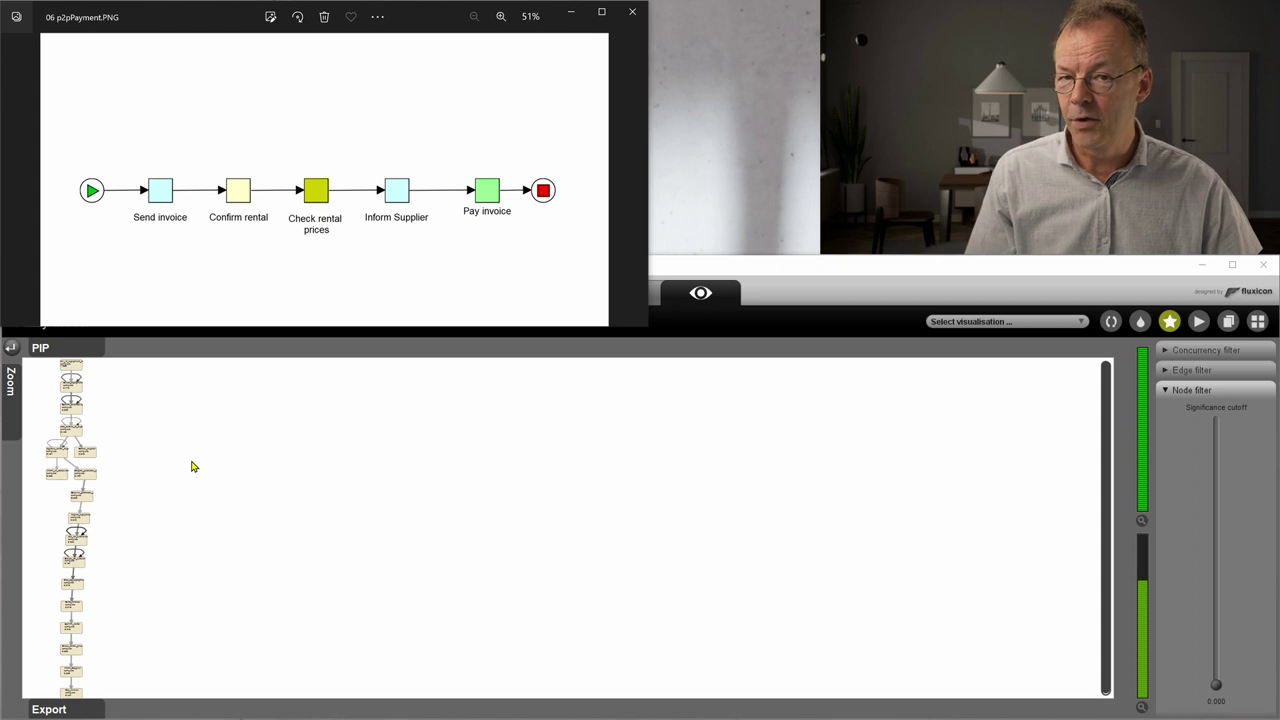
# - Show the write-report reference diagram, then return to the ProM workspace list
pyautogui.click(630, 180)
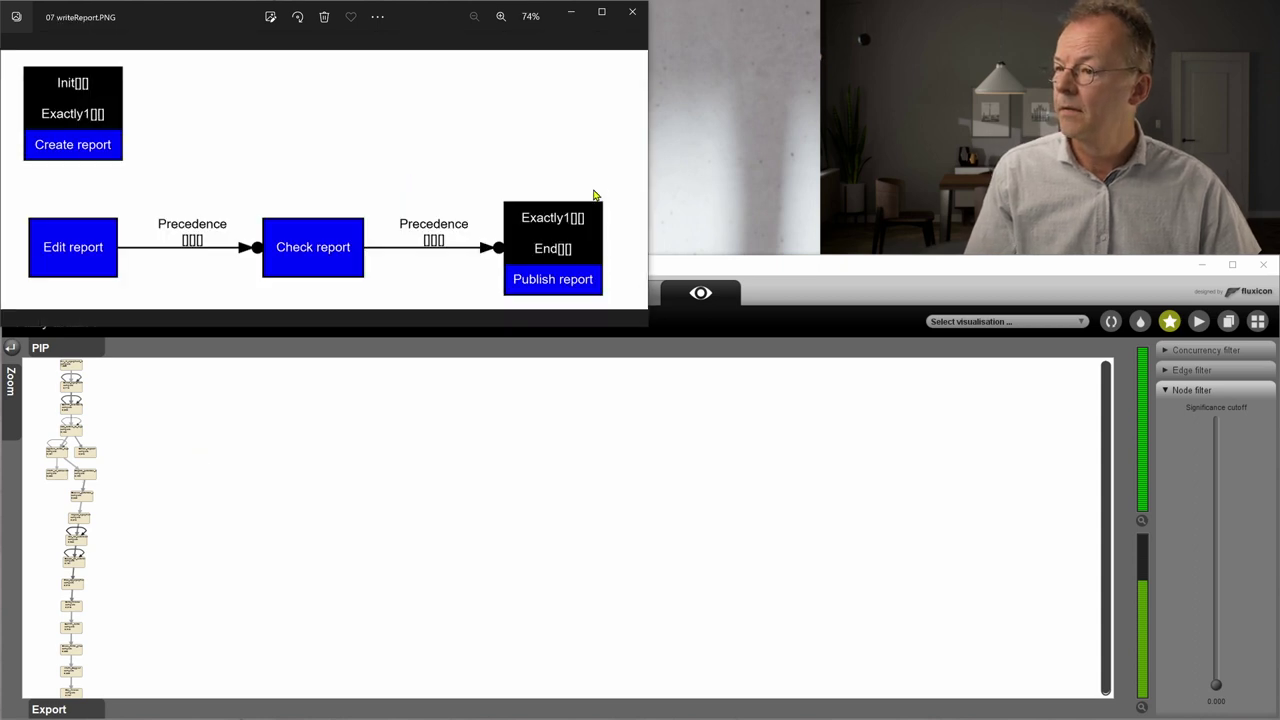
pyautogui.click(694, 463)
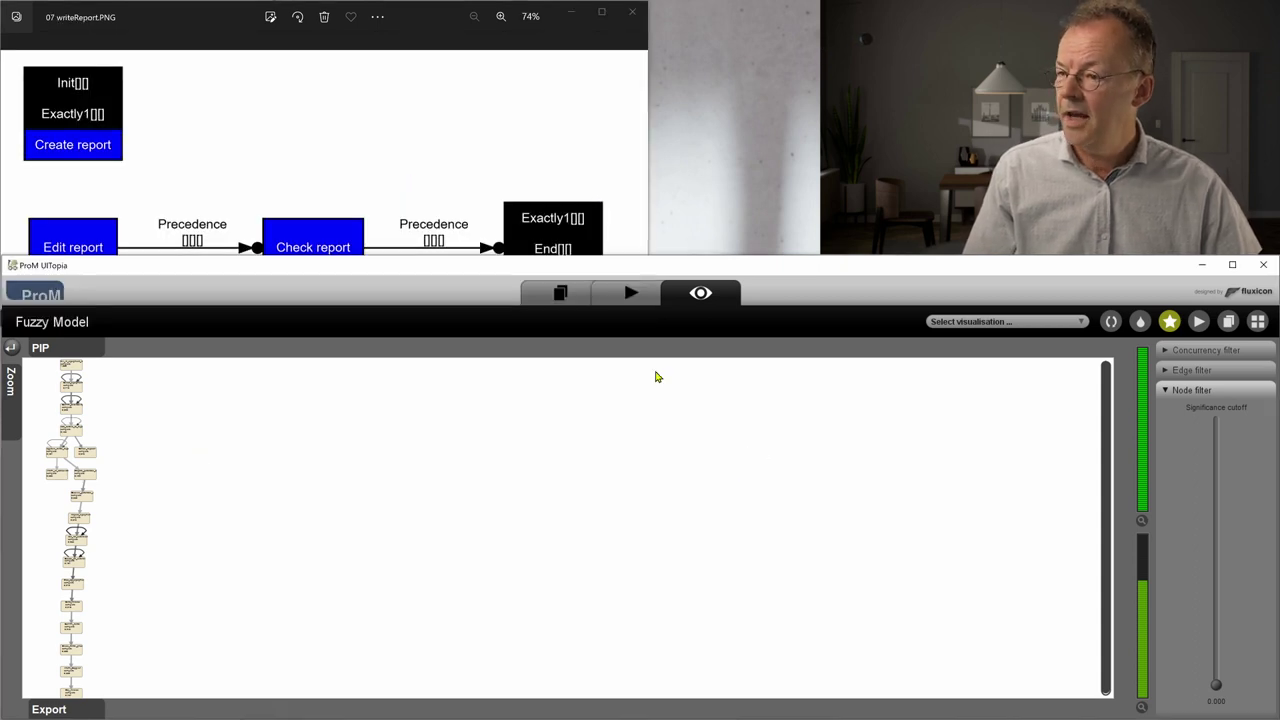
pyautogui.click(549, 301)
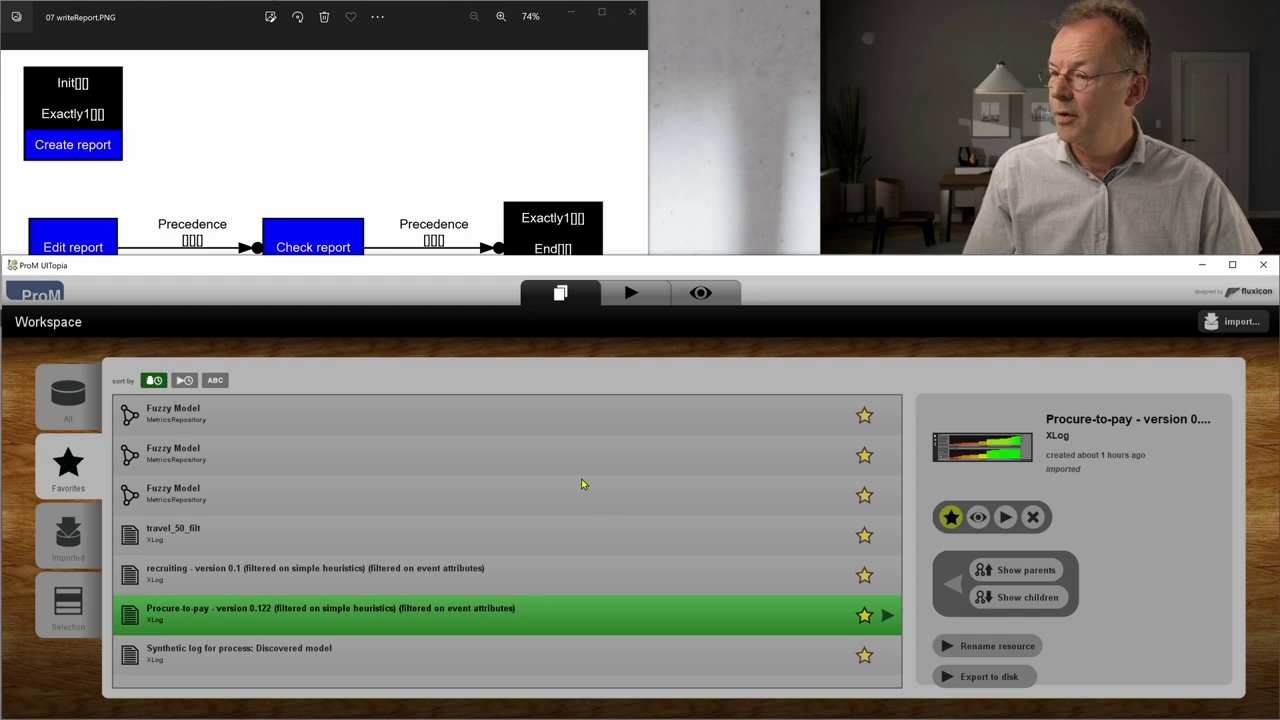
# - Mine a Fuzzy Model from the Synthetic log with defaults, alongside the write-report diagram
pyautogui.click(390, 660)
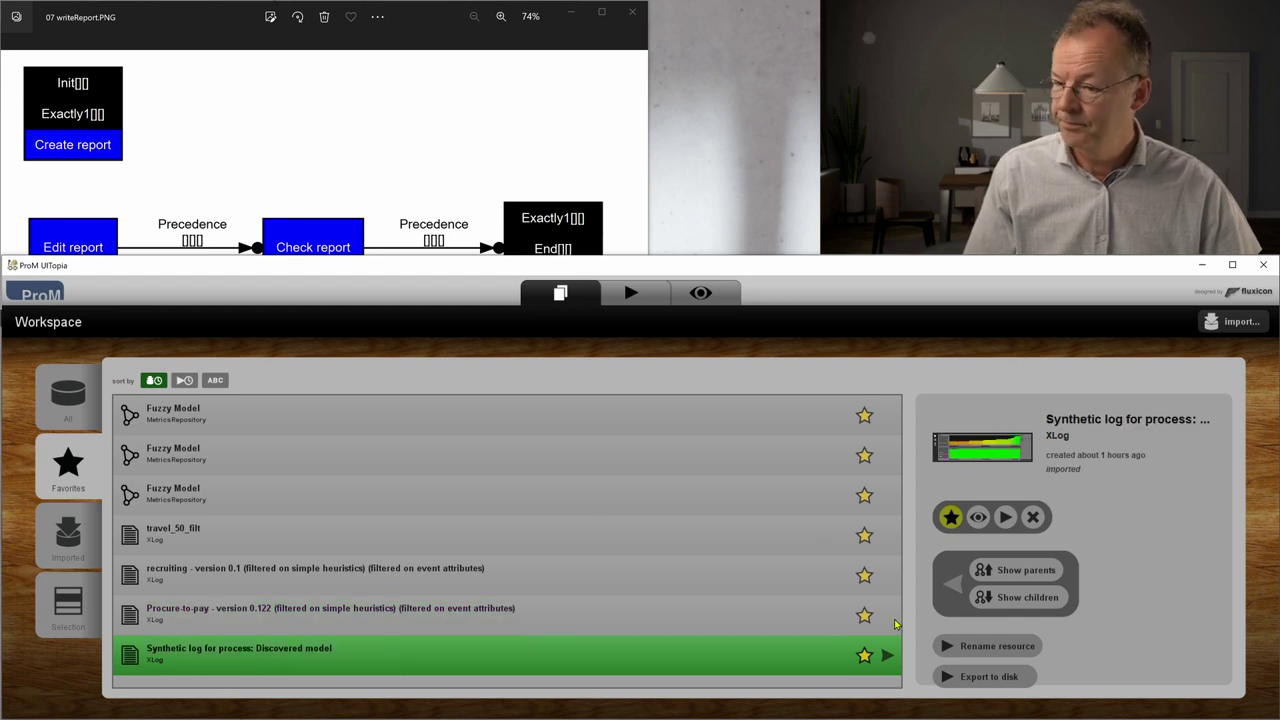
pyautogui.click(1006, 517)
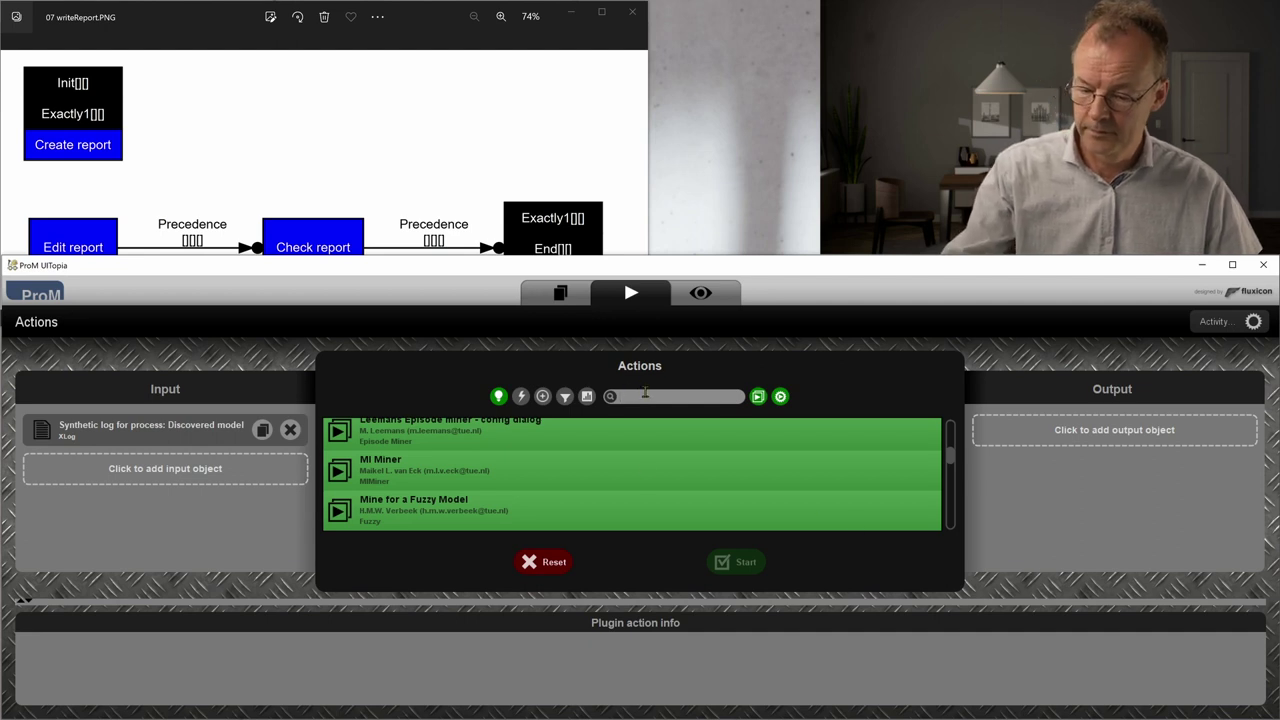
pyautogui.write('fu')
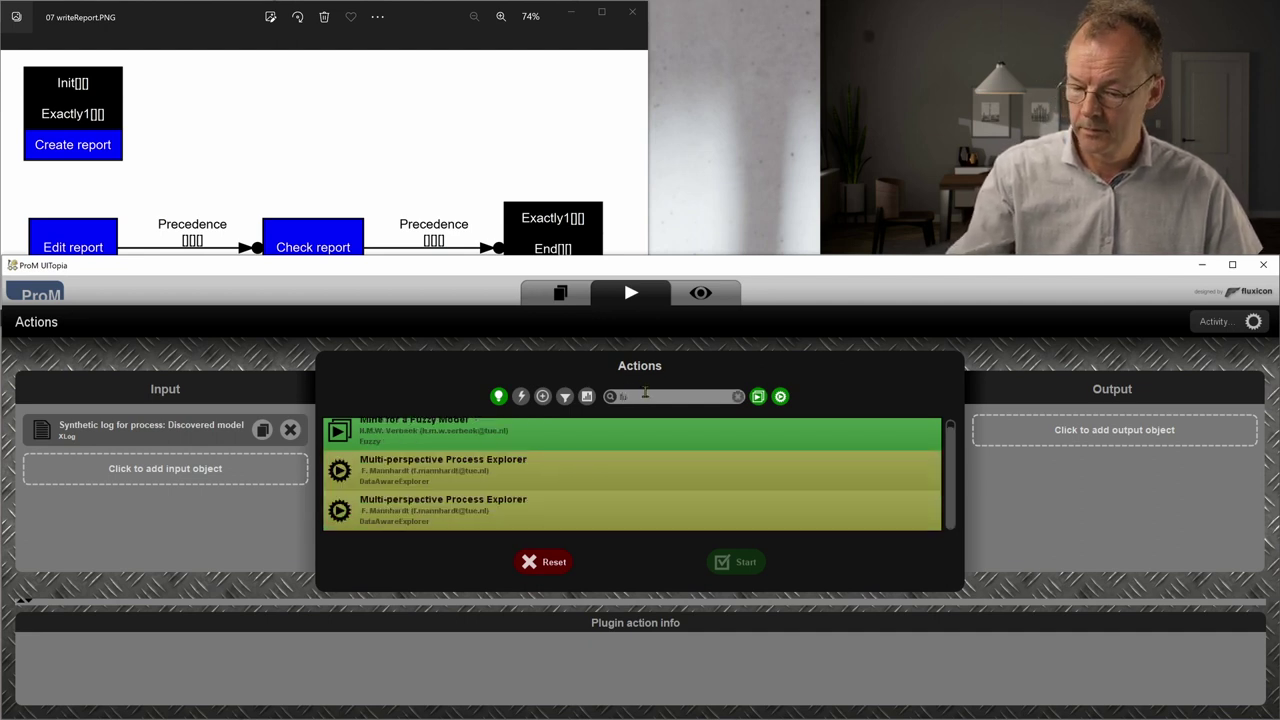
pyautogui.write('z')
pyautogui.click(598, 438)
pyautogui.click(765, 569)
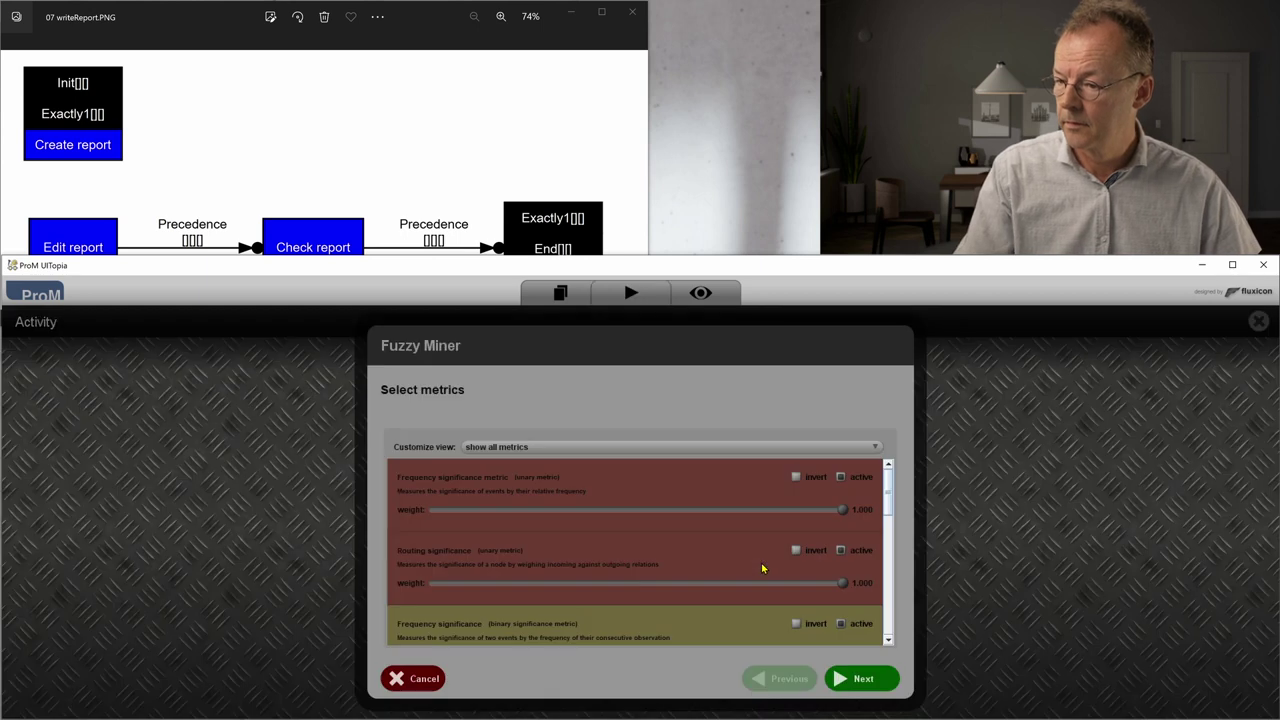
pyautogui.click(862, 686)
pyautogui.click(865, 680)
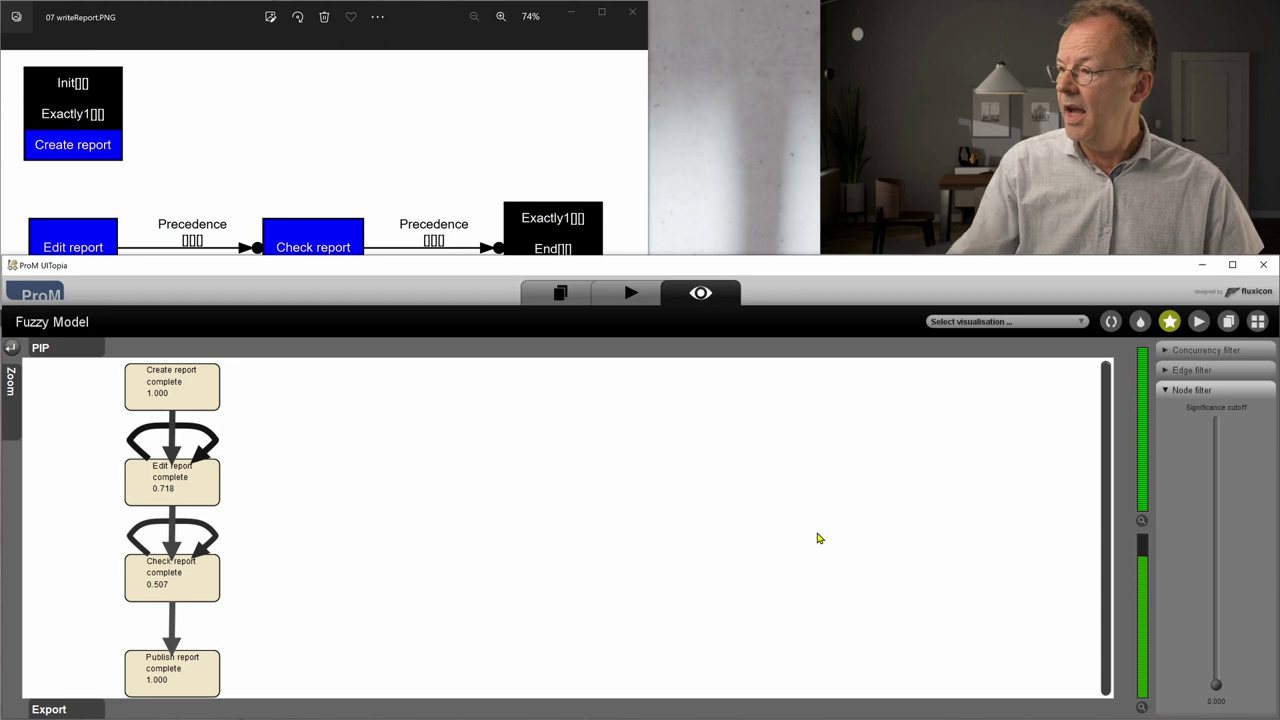
pyautogui.click(511, 157)
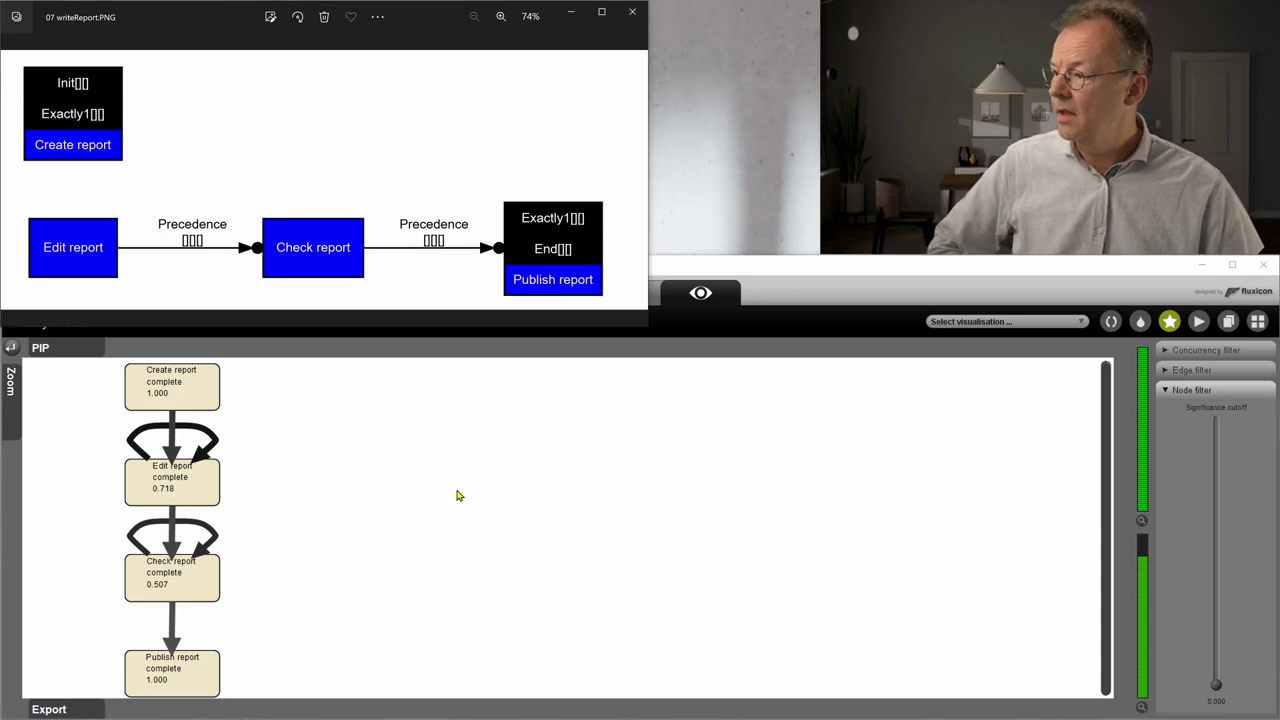